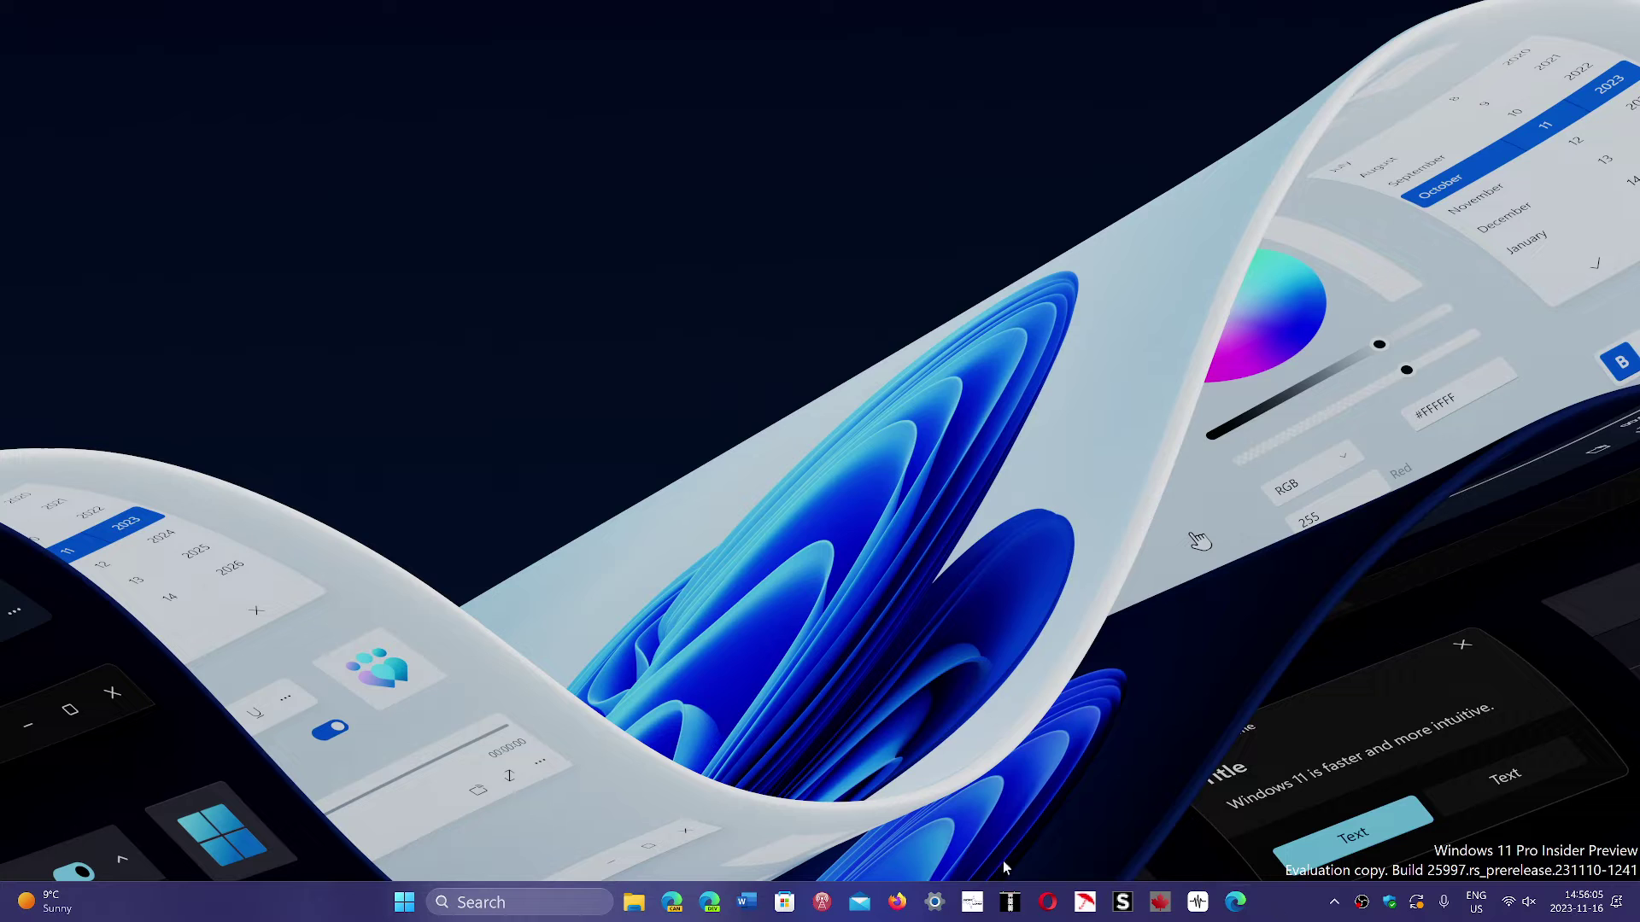
Launch Settings from the Start menu's pinned apps and go to the Personalisation section
click(404, 902)
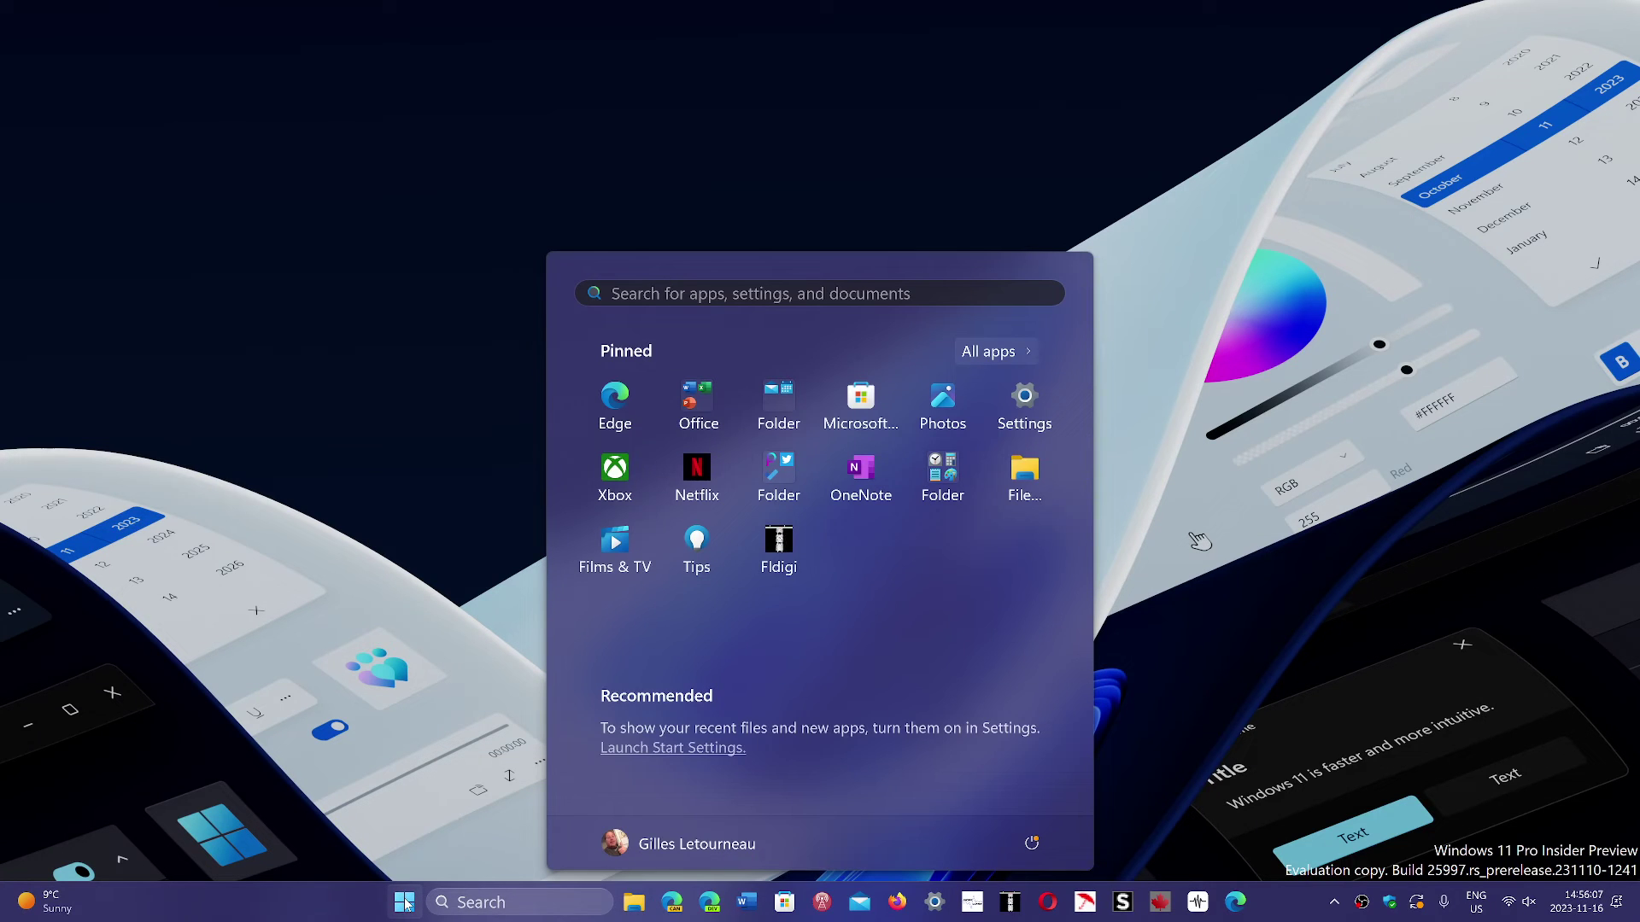
click(1028, 395)
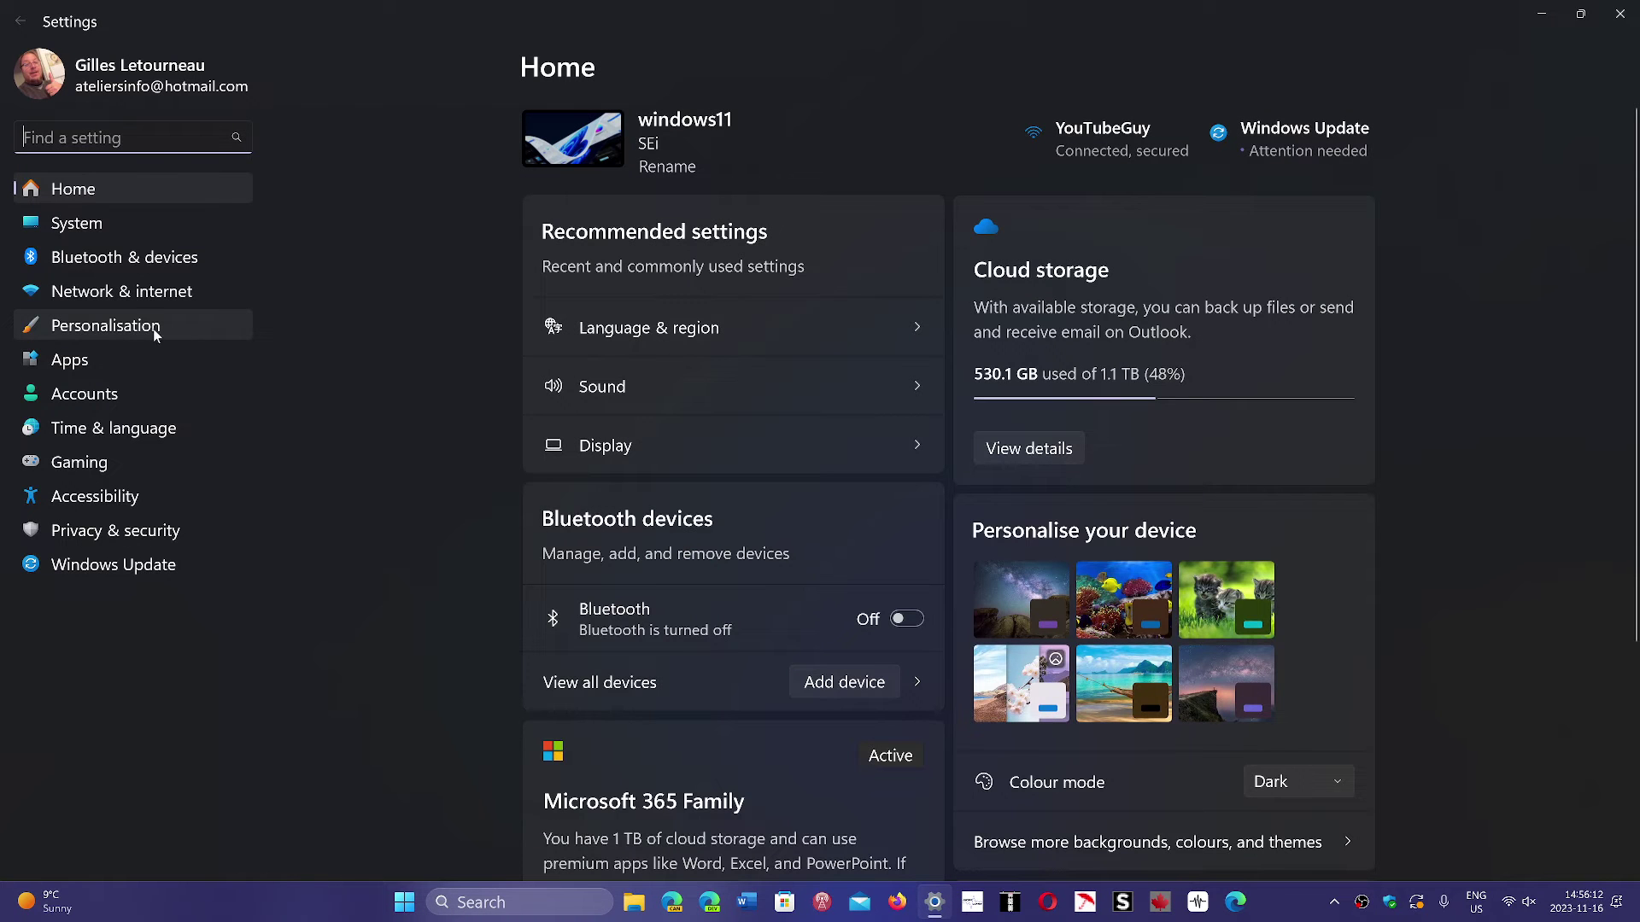
click(151, 329)
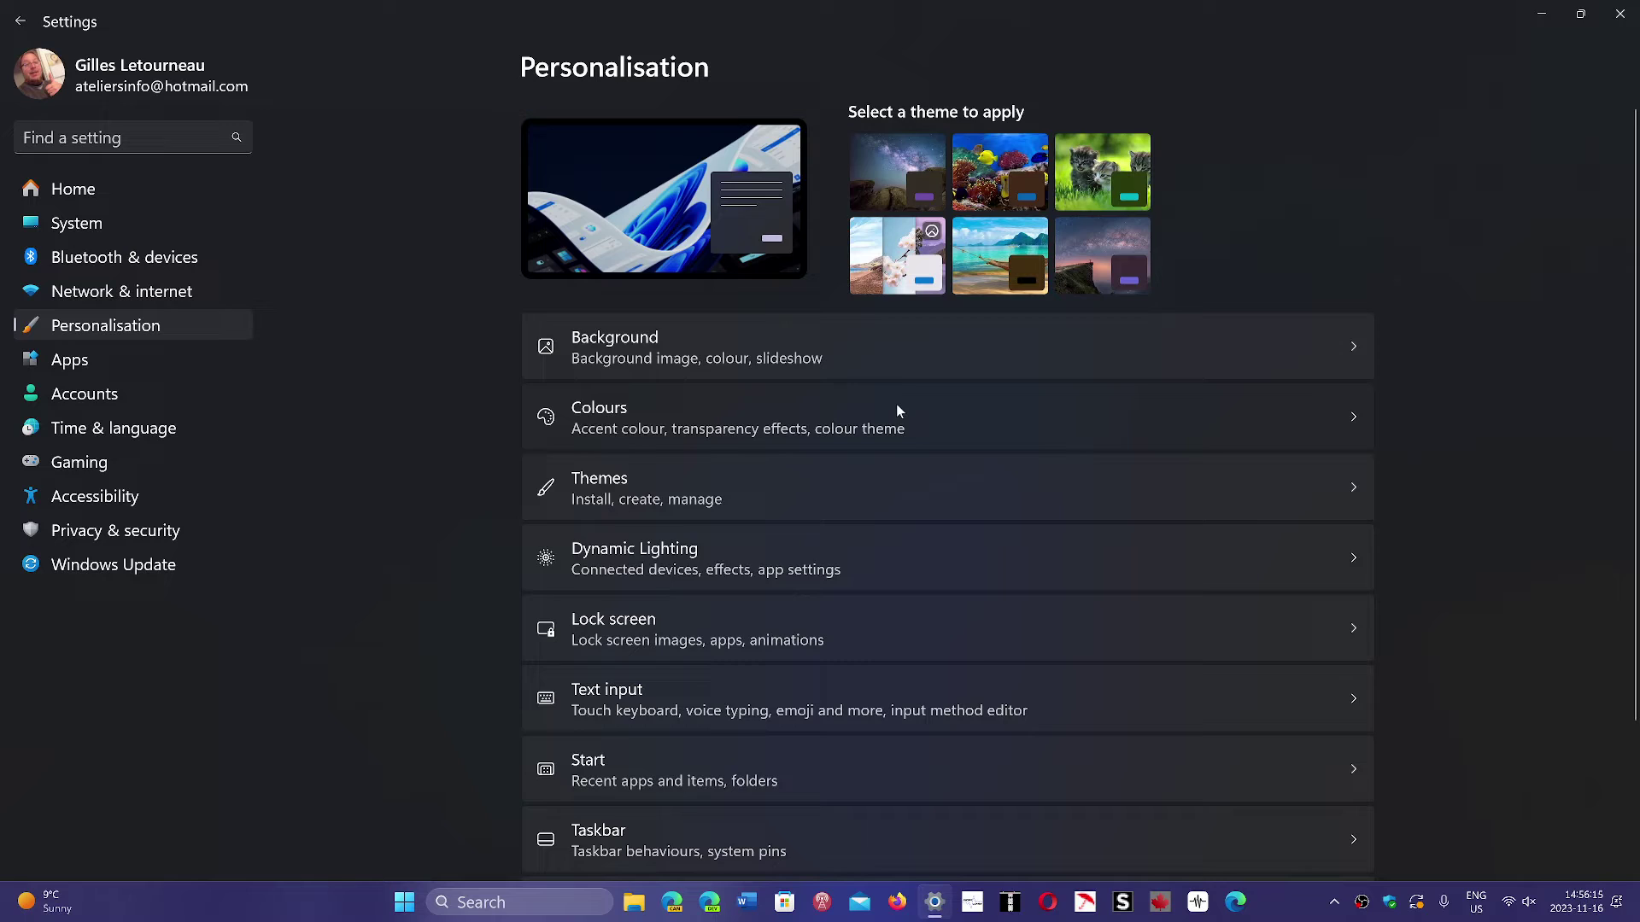
On the Colours page, cycle Transparency effects Off, On, Off, On, ending On
click(896, 404)
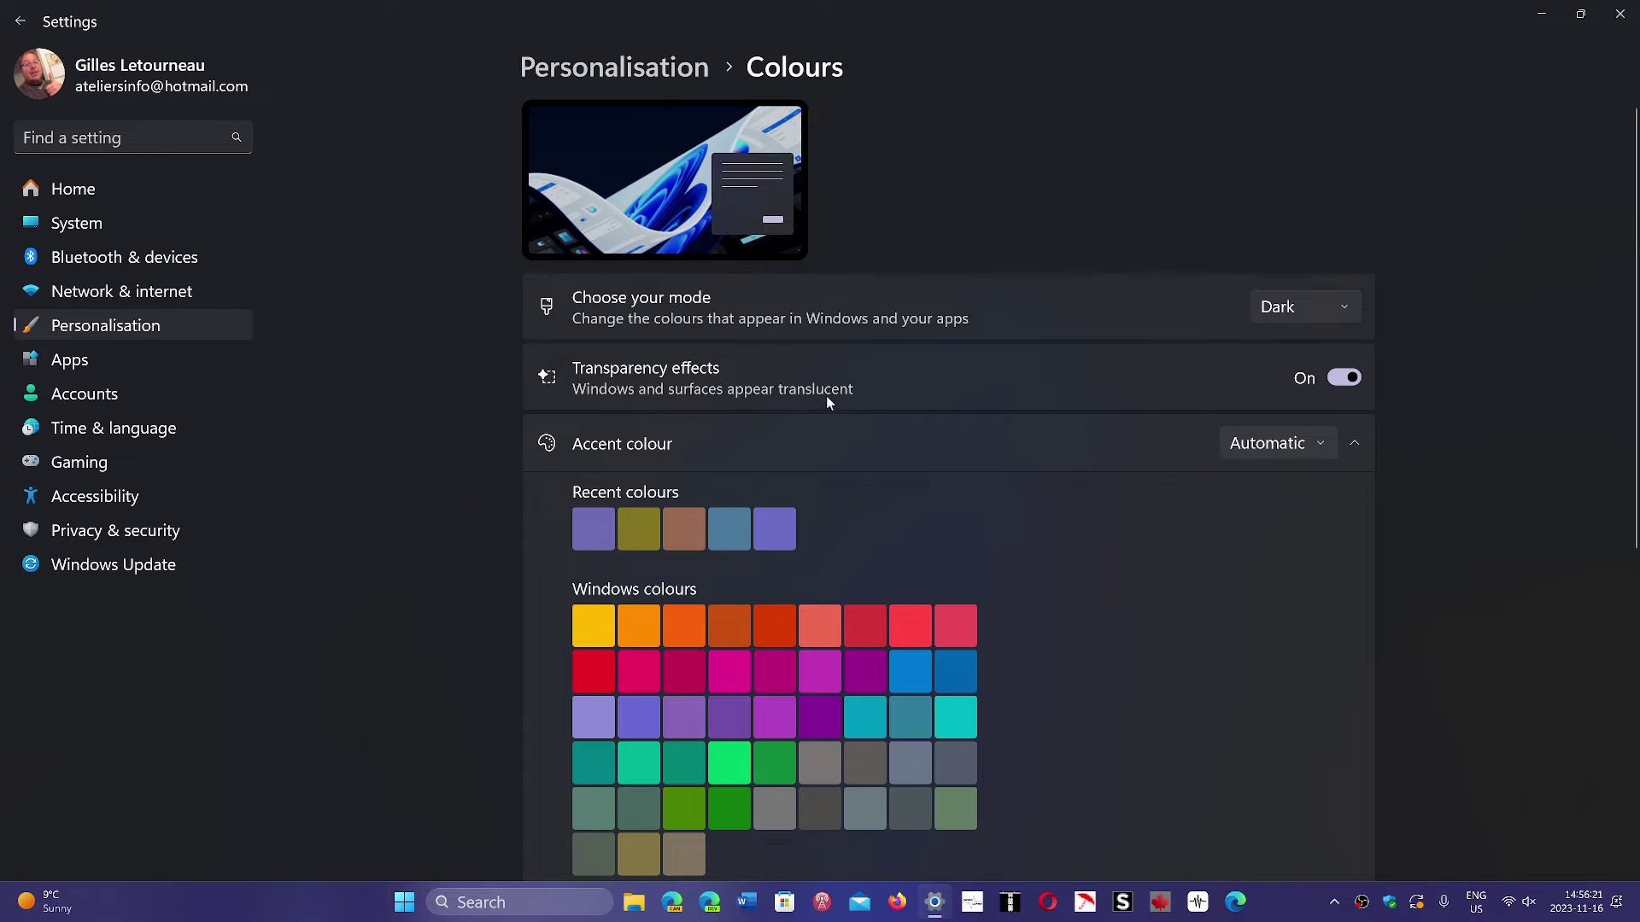
click(1340, 378)
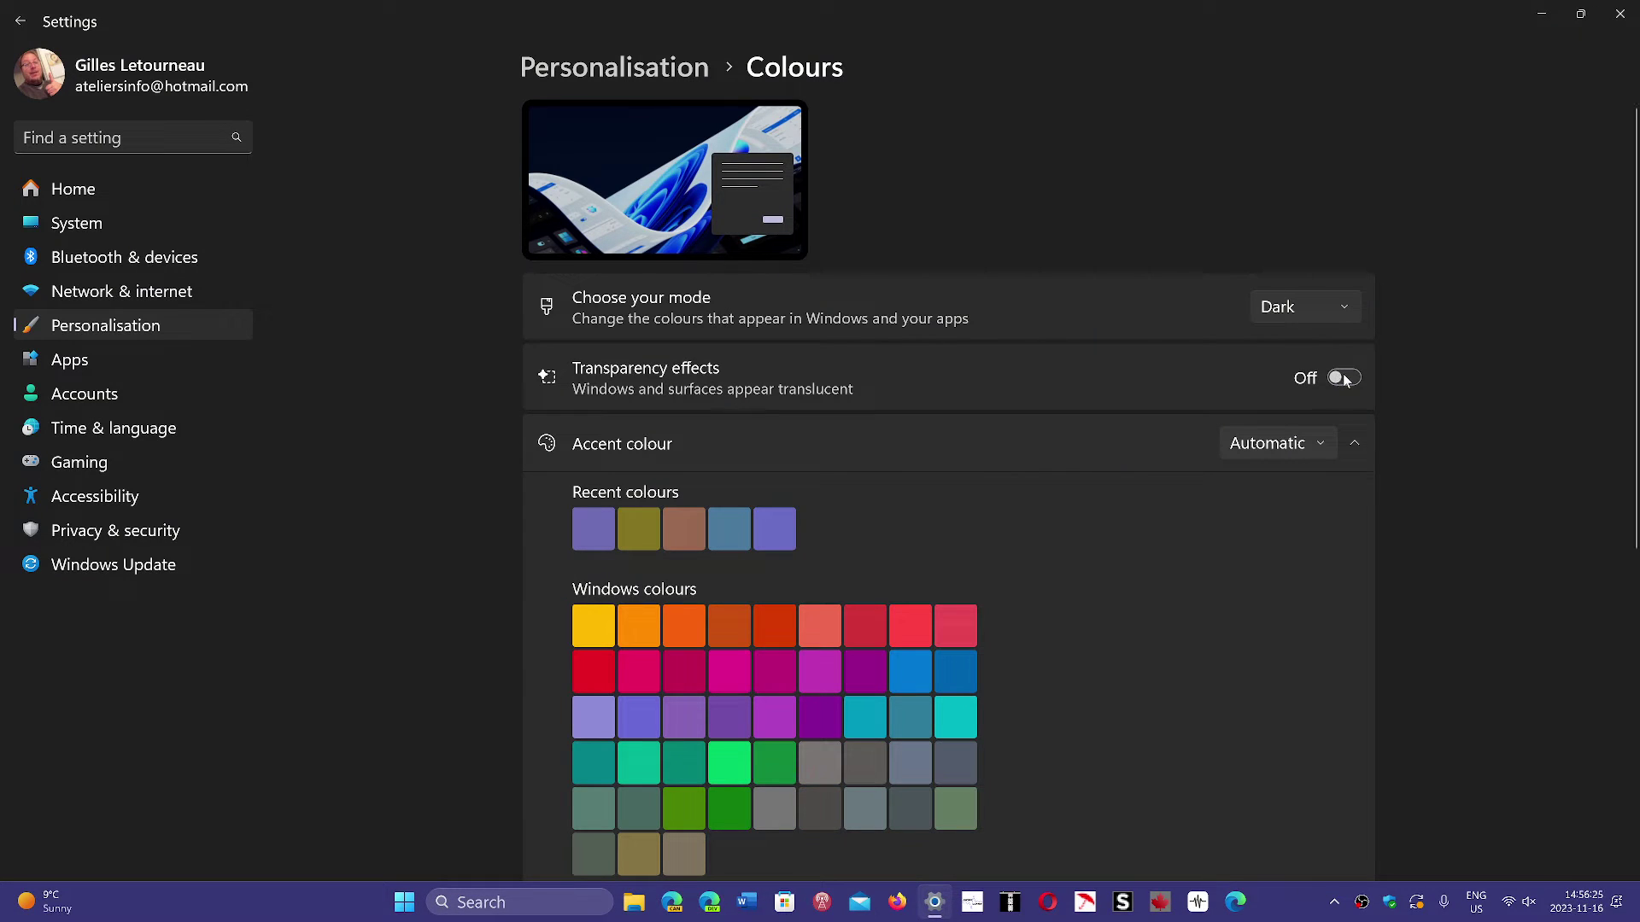
click(1353, 380)
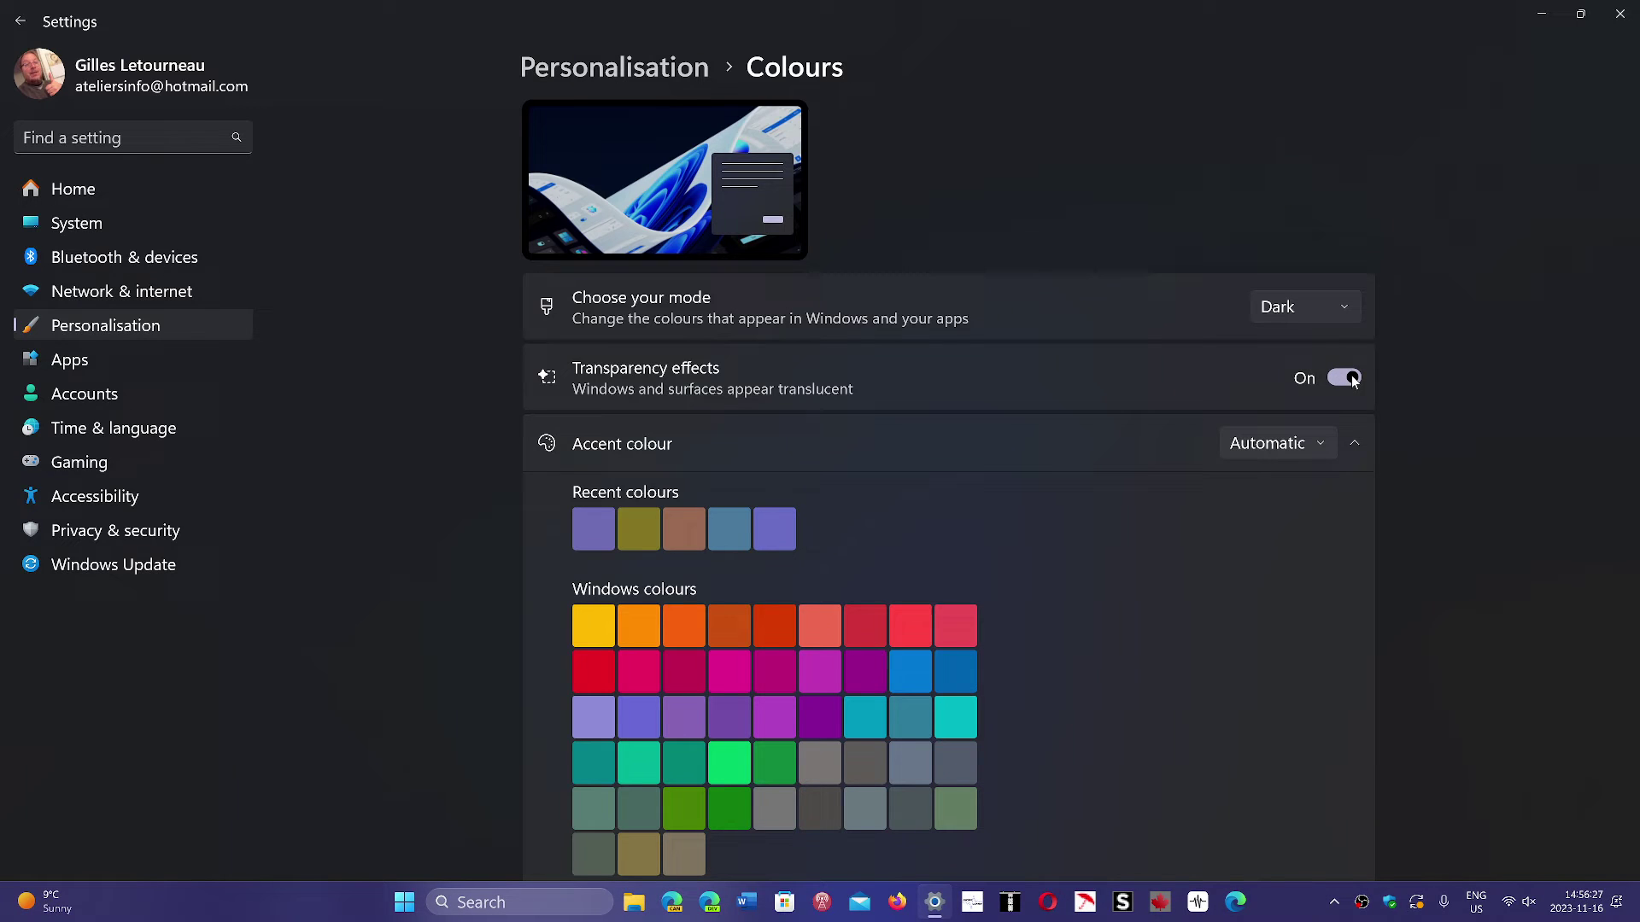
click(1339, 381)
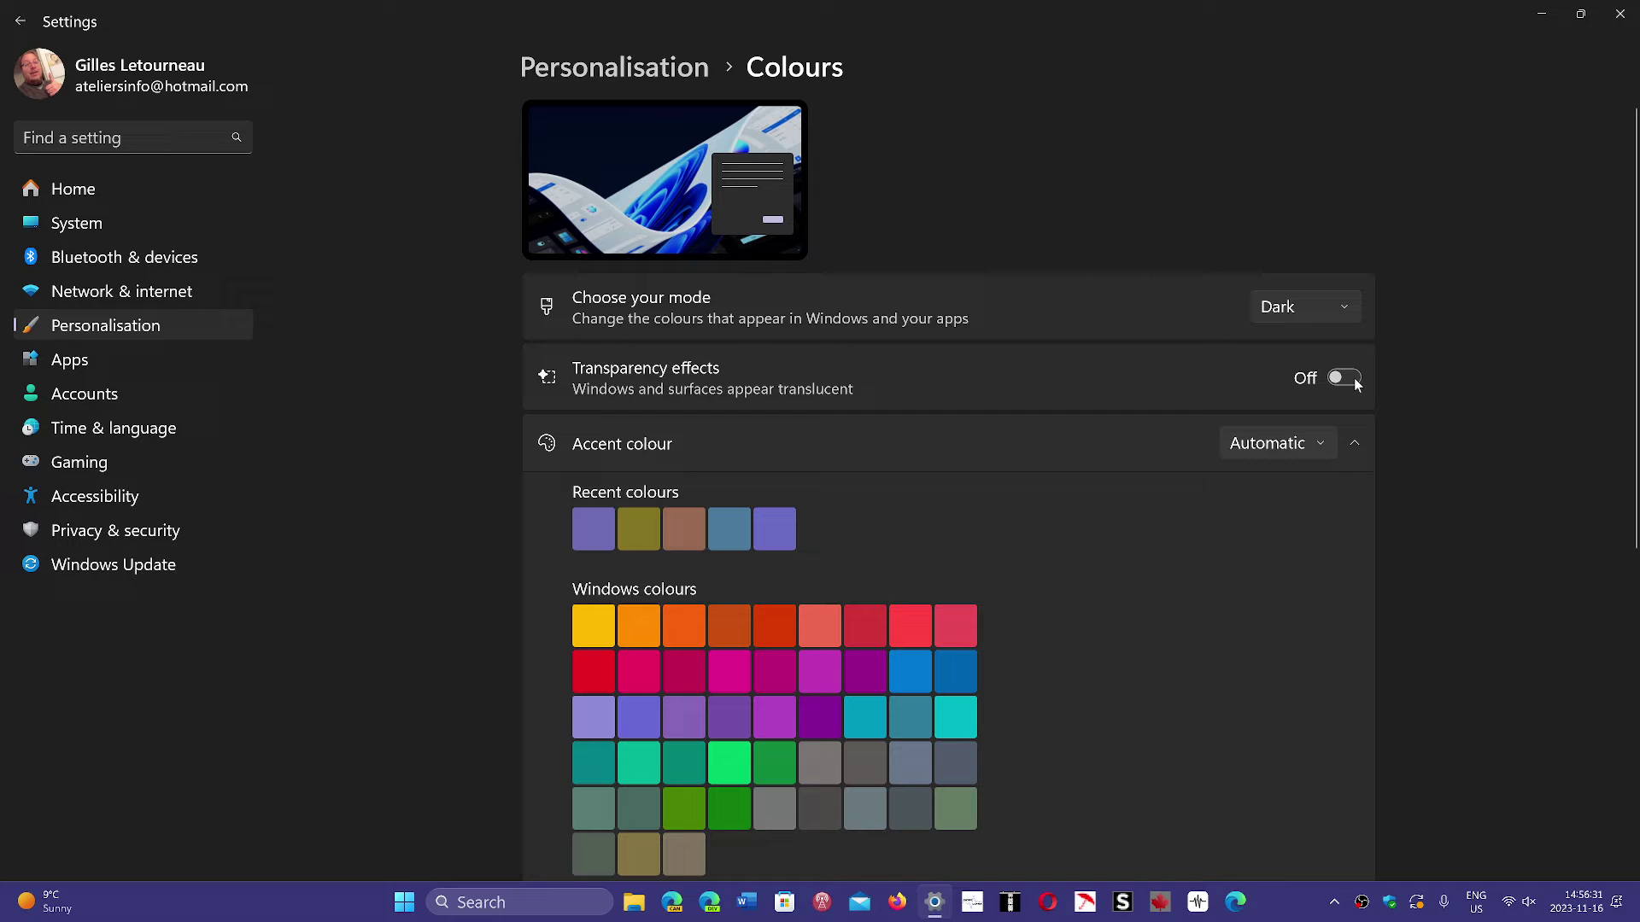
click(1355, 383)
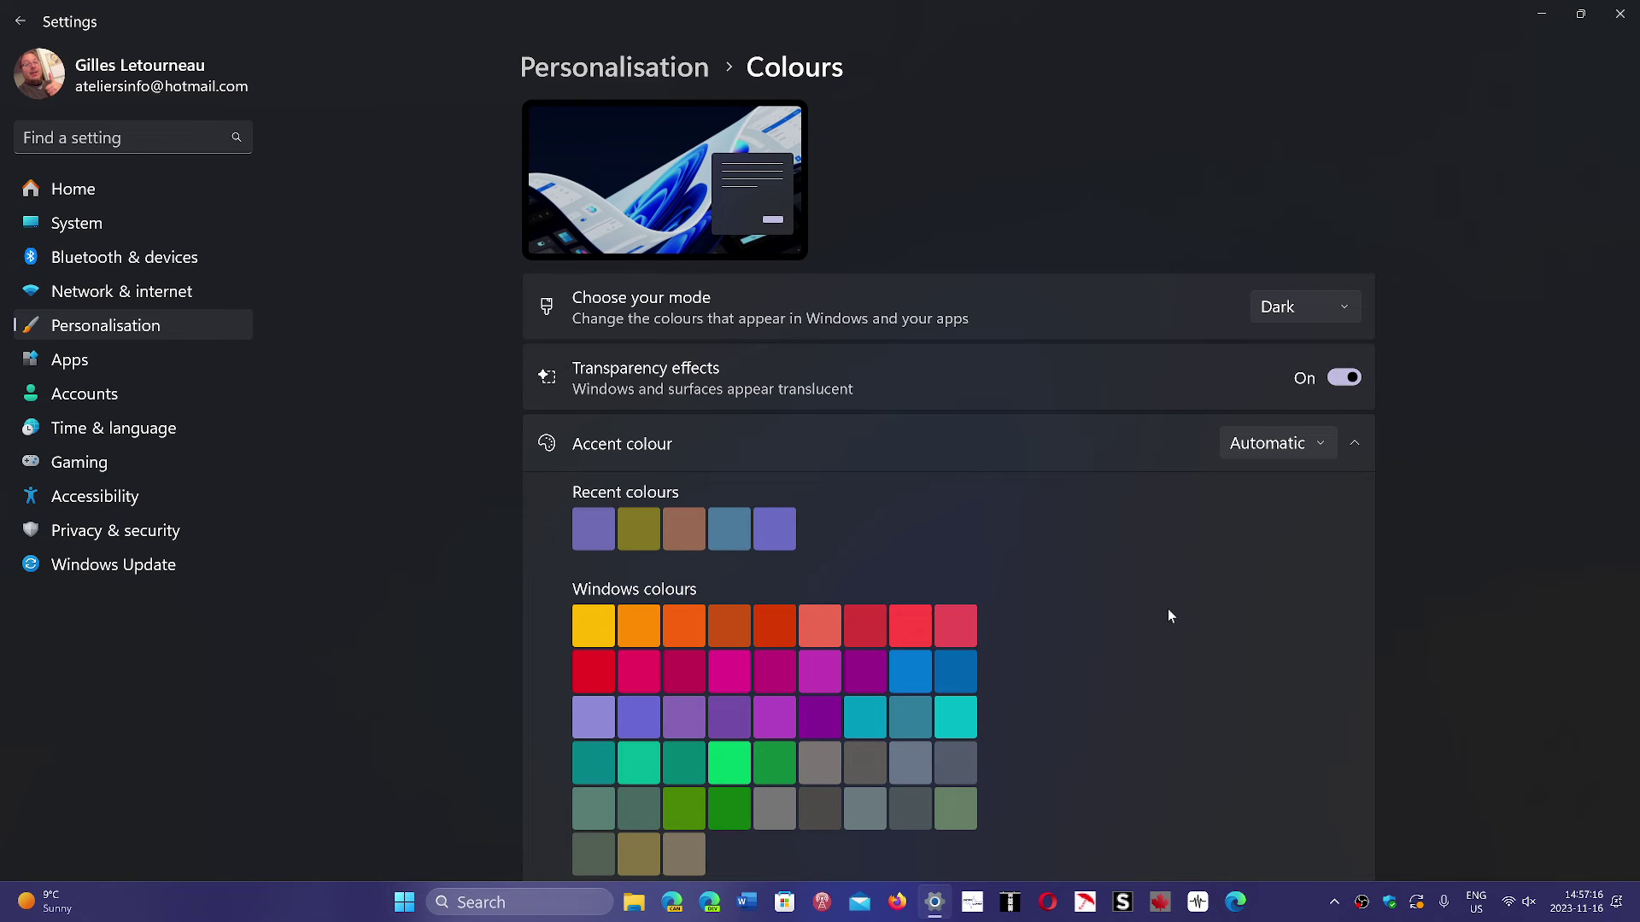
scroll(1224, 577, down, 5)
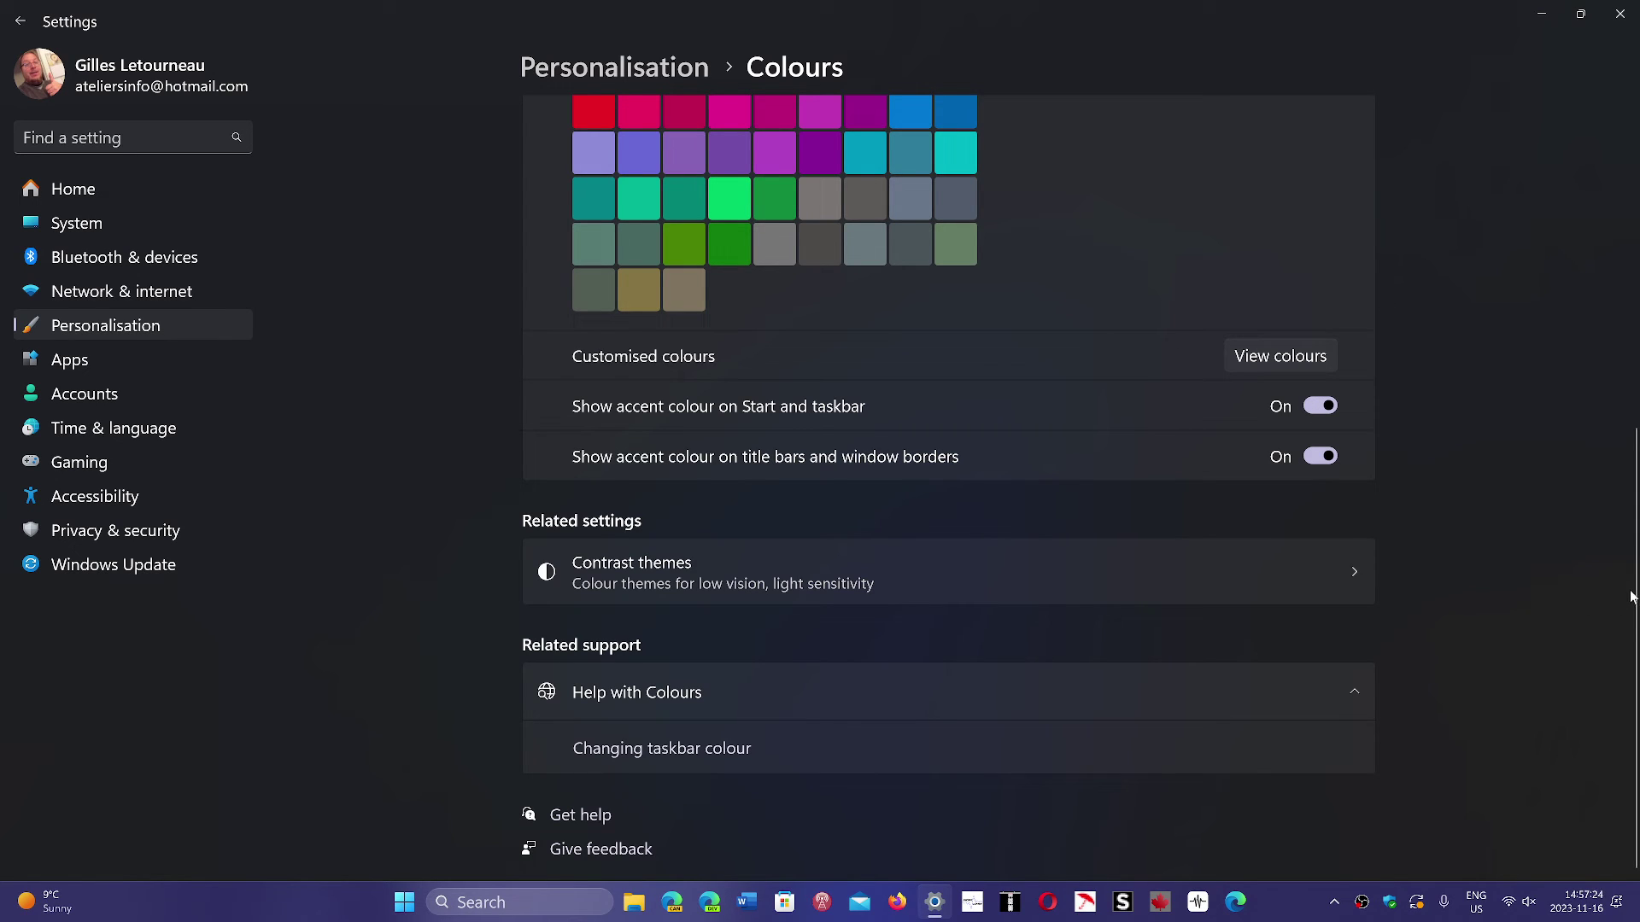
drag(1631, 598, 1636, 298)
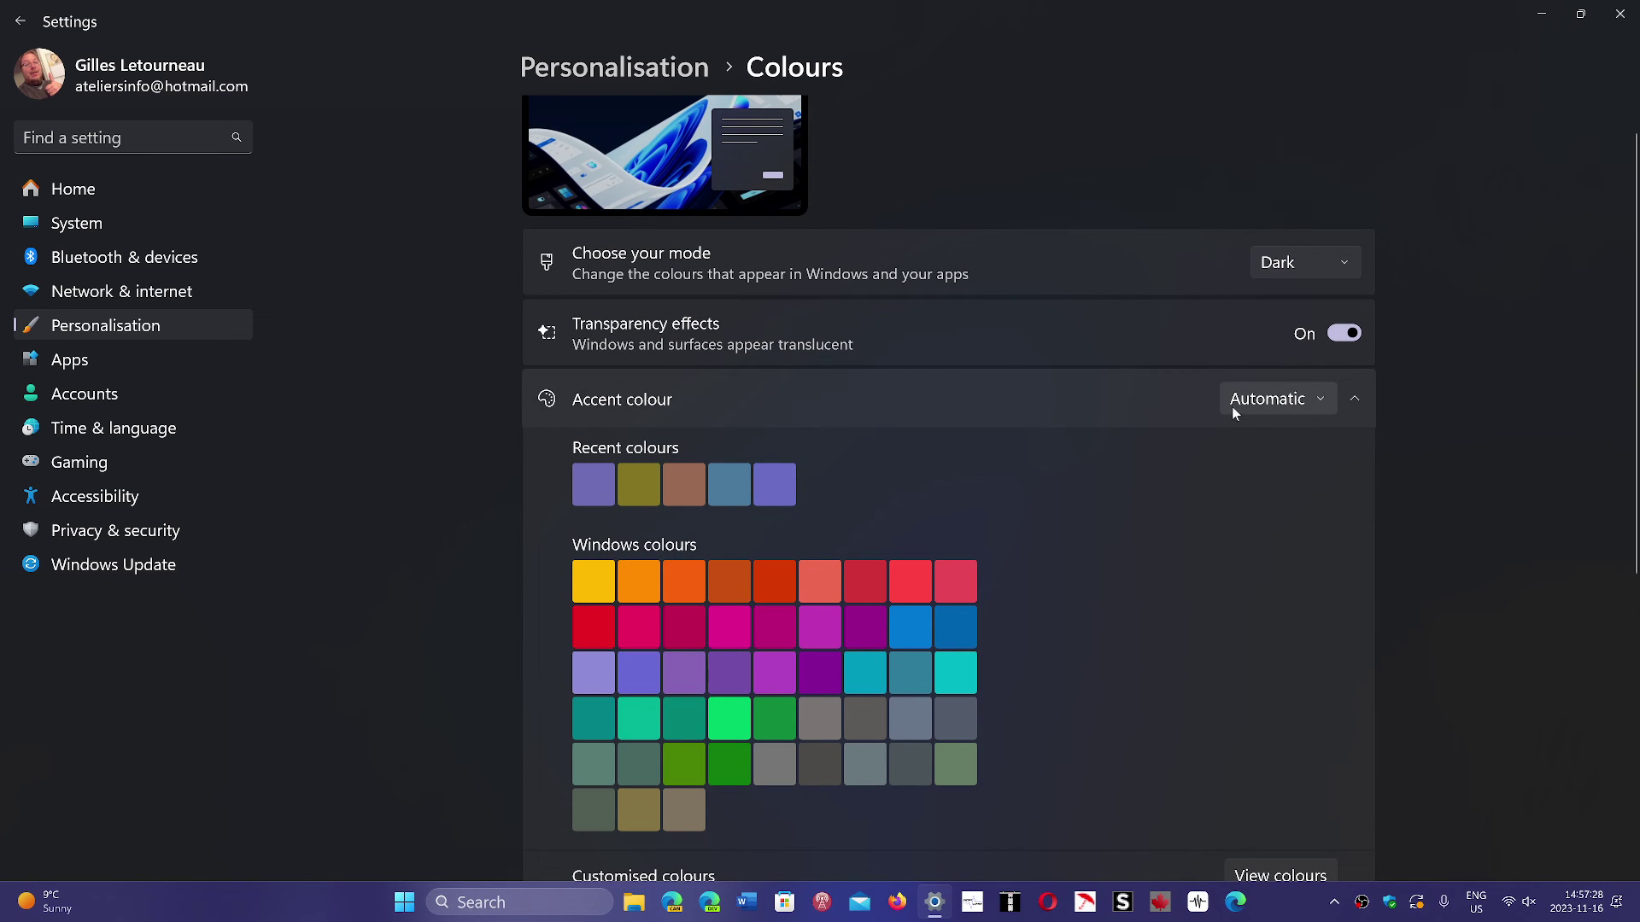
scroll(1323, 543, down, 4)
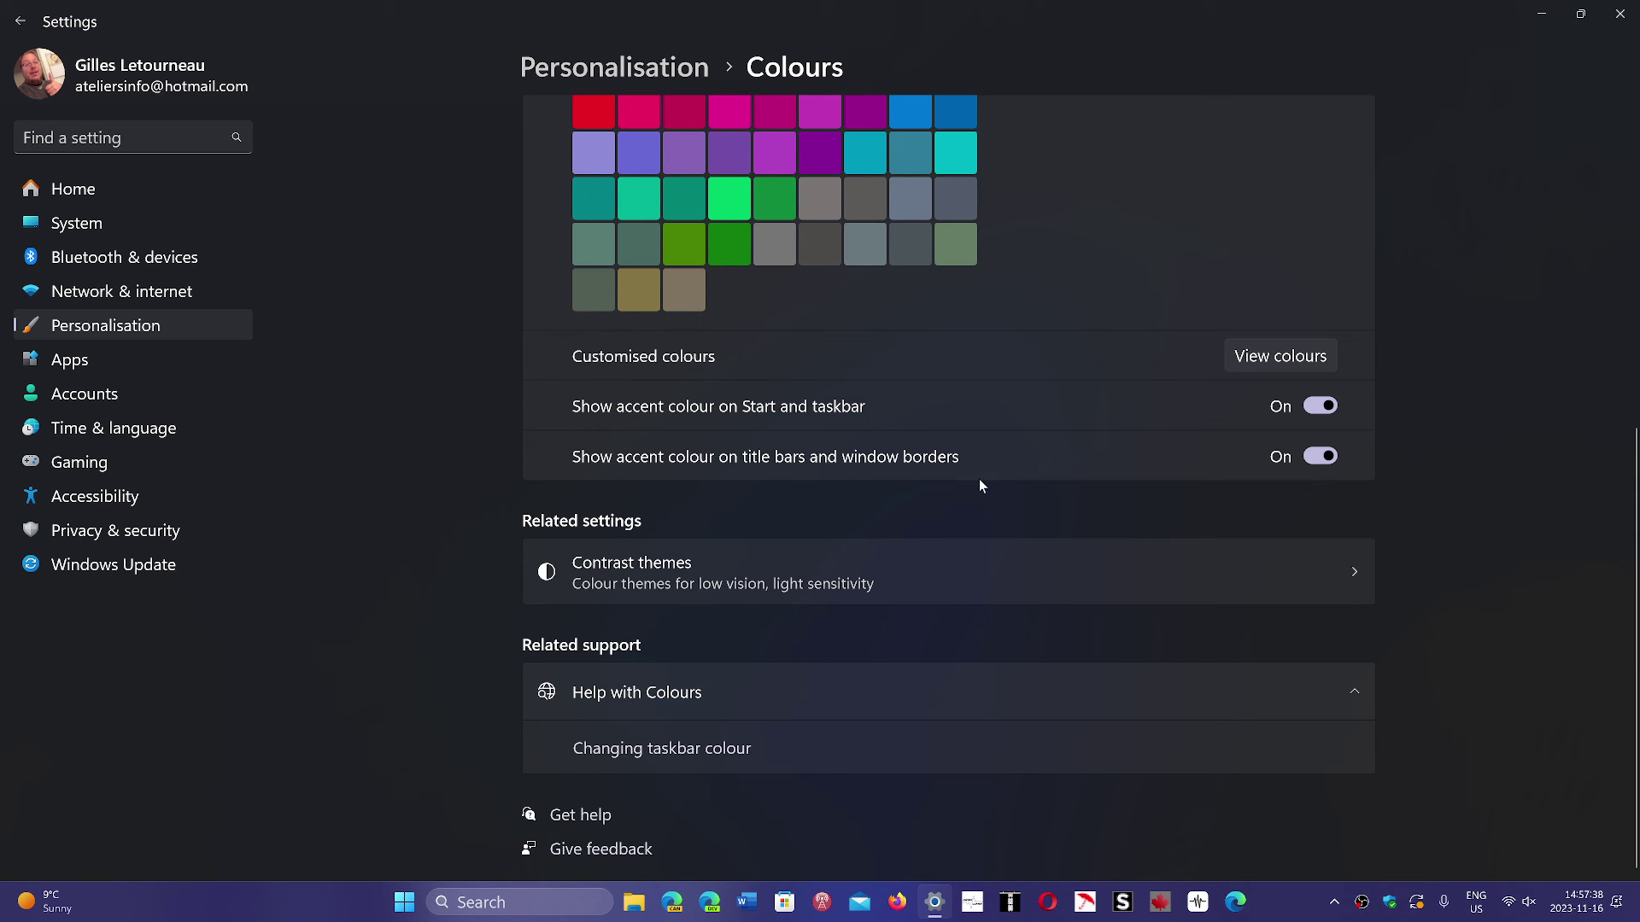
scroll(1469, 573, up, 4)
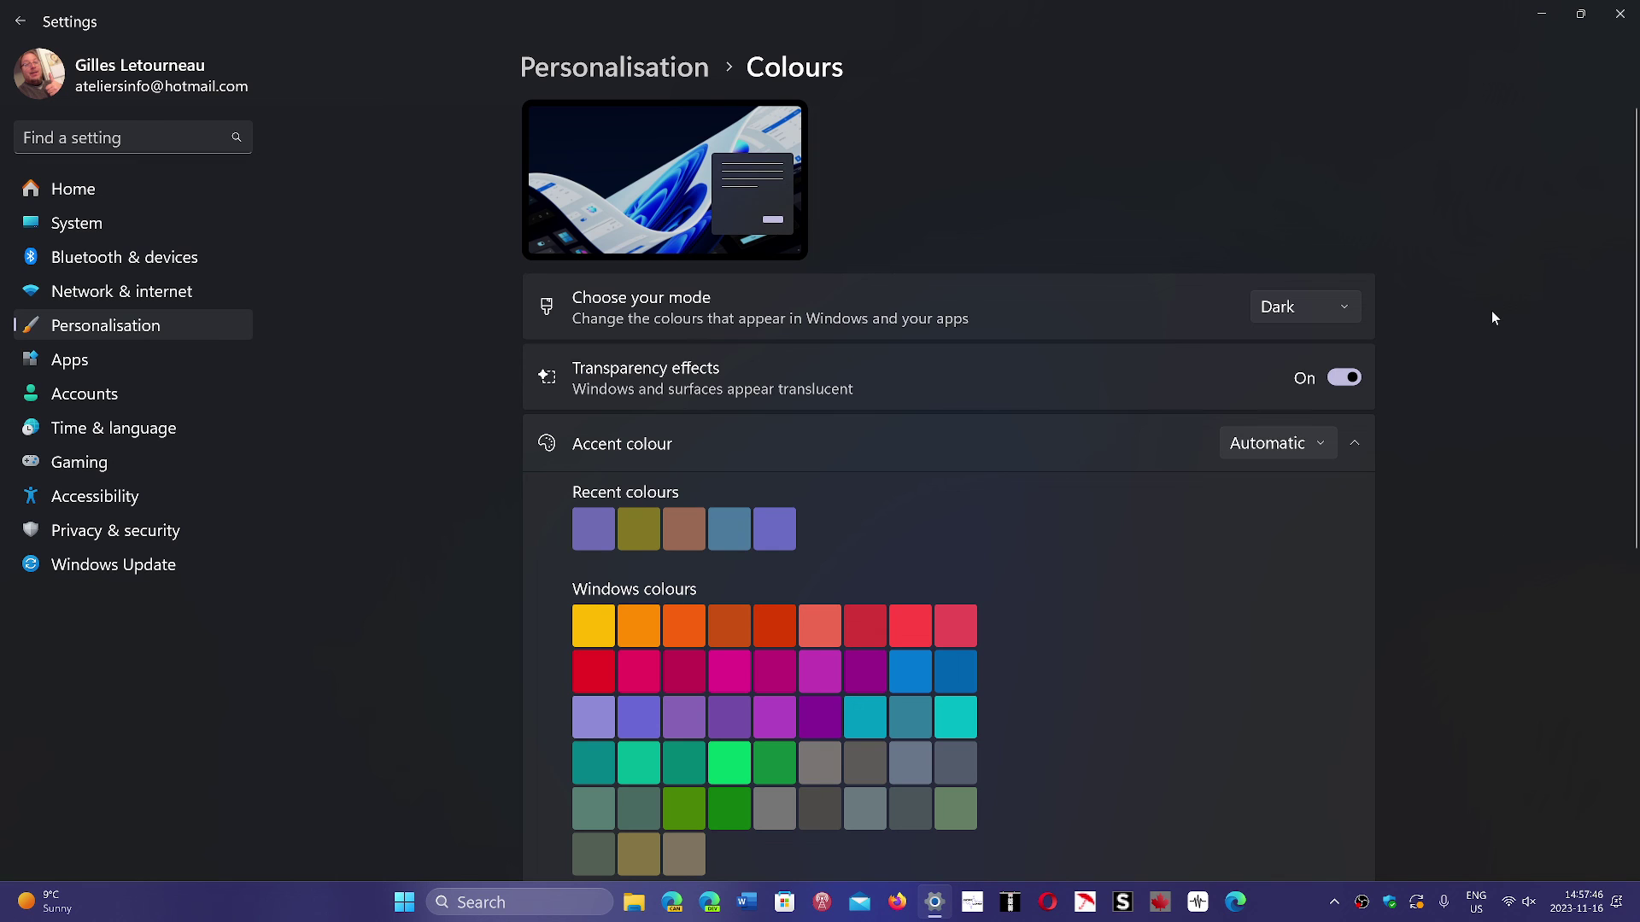
Close the Settings window with its top-right X to return to the desktop
click(1616, 19)
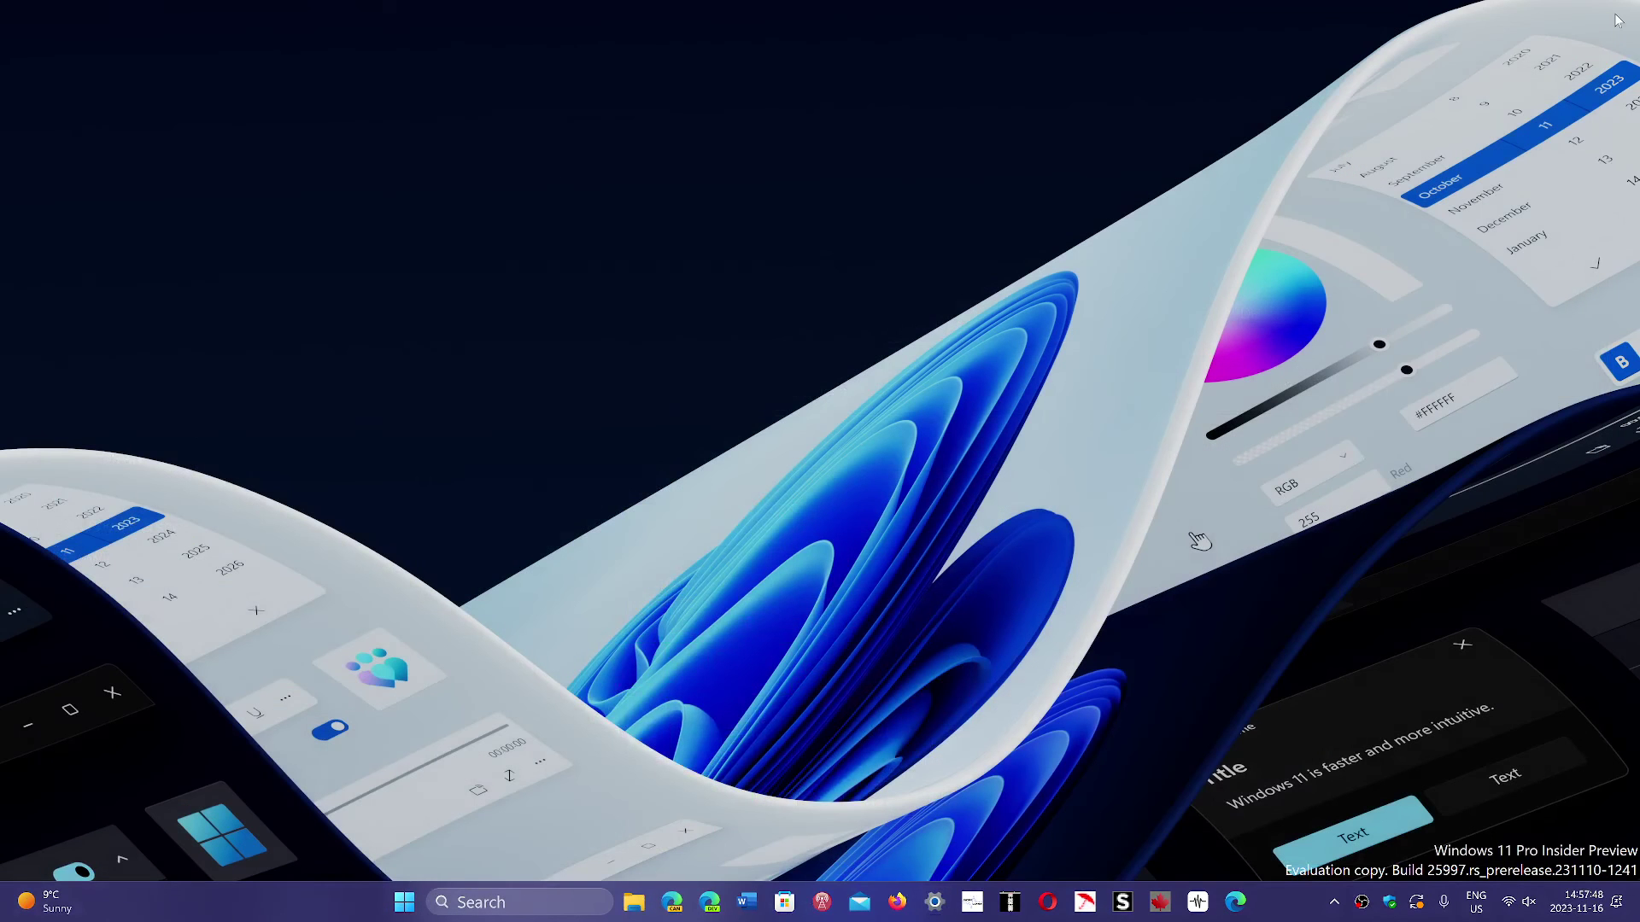